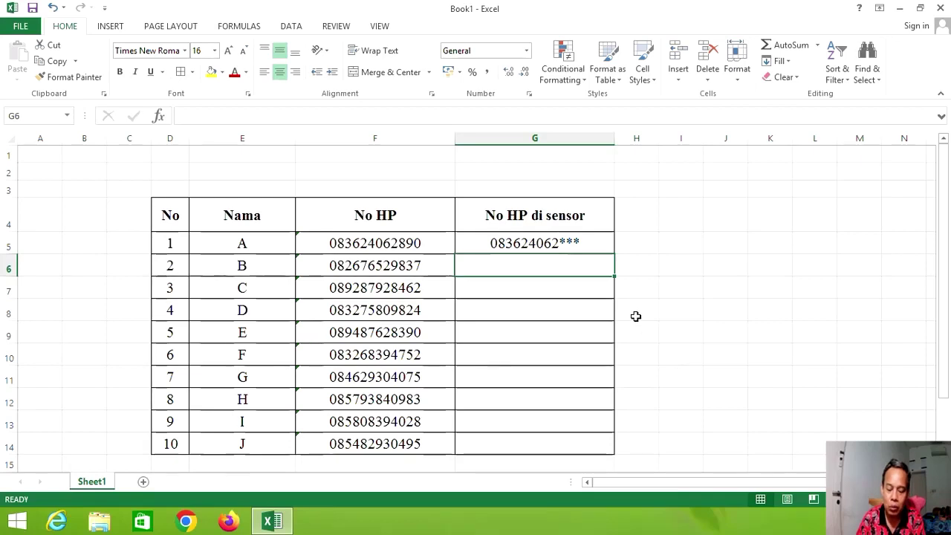
- Fill =LEFT(F5;9)&"***" from G5 down through G14 and deselect the range
left_click(595, 247)
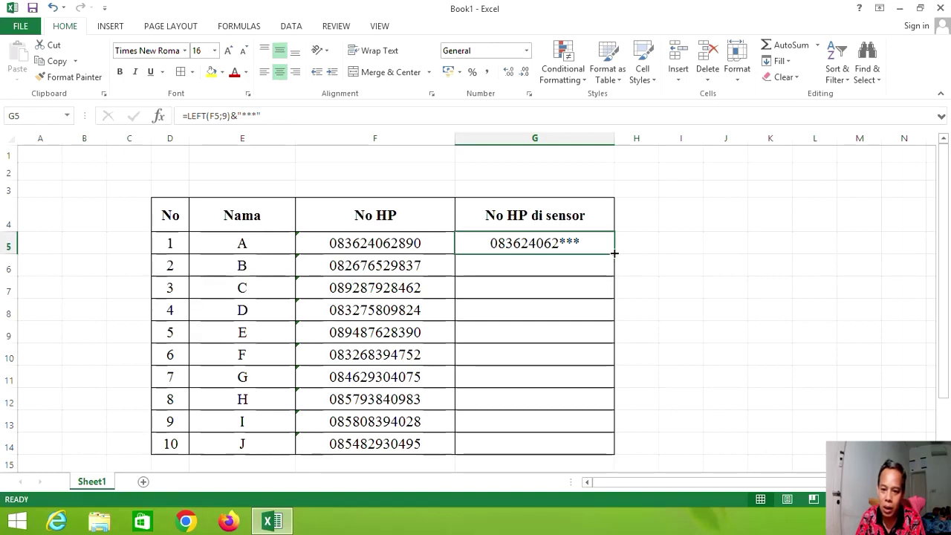
left_click_drag(614, 254, 618, 449)
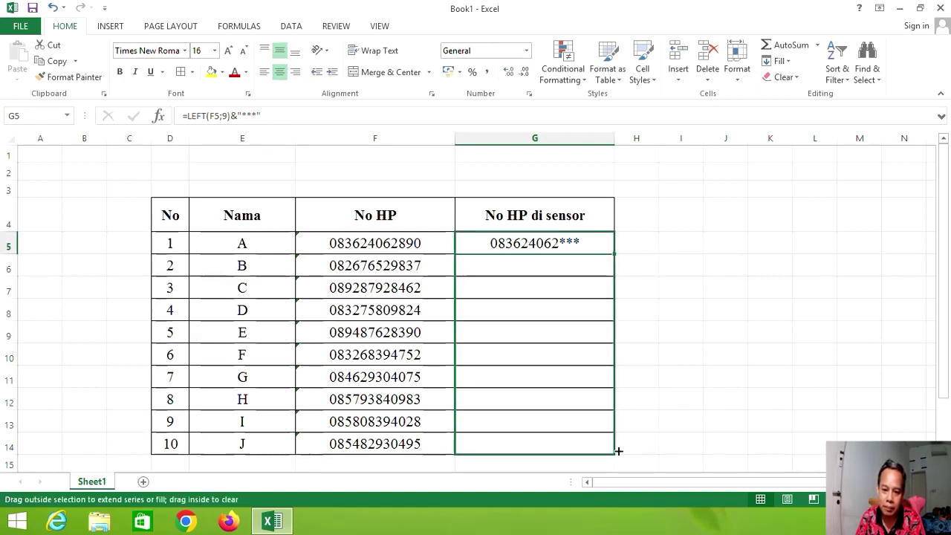
left_click(752, 371)
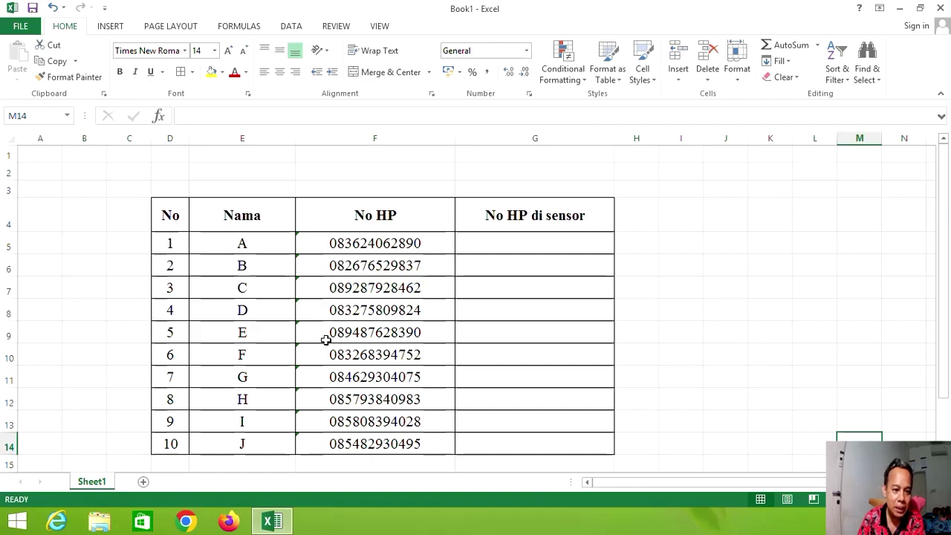
left_click(178, 243)
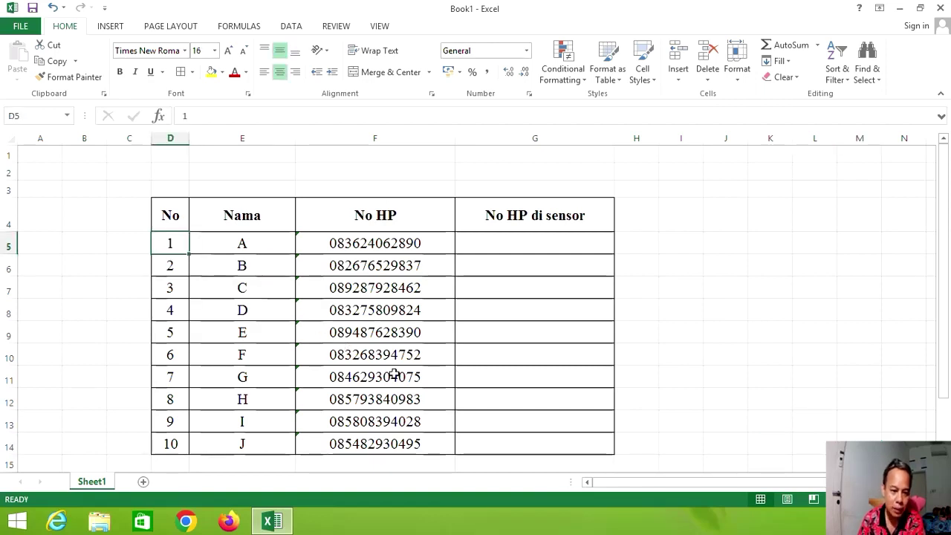
key("Right")
key("Right")
key("Left")
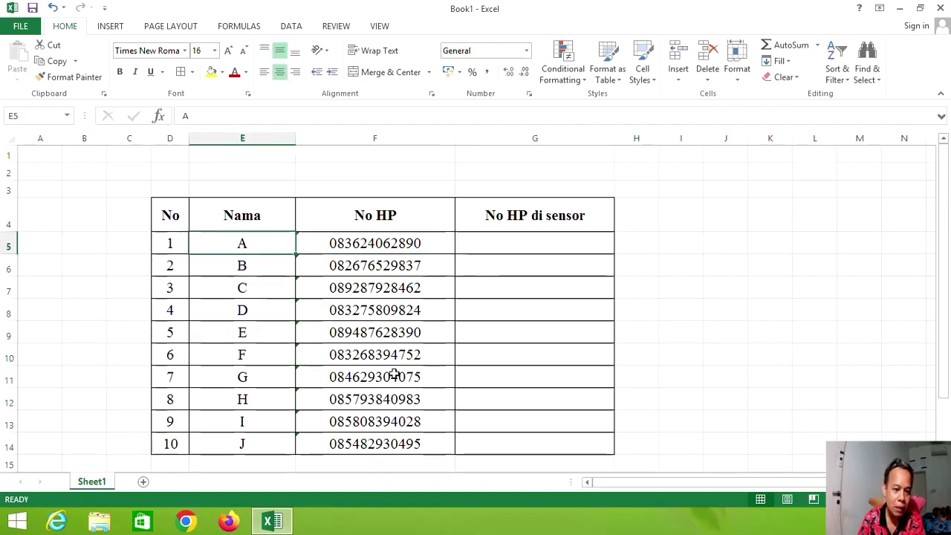
key("Down")
key("Down")
key("Down")
key("Down")
key("Down")
key("Down")
key("Down")
key("Down")
key("Down")
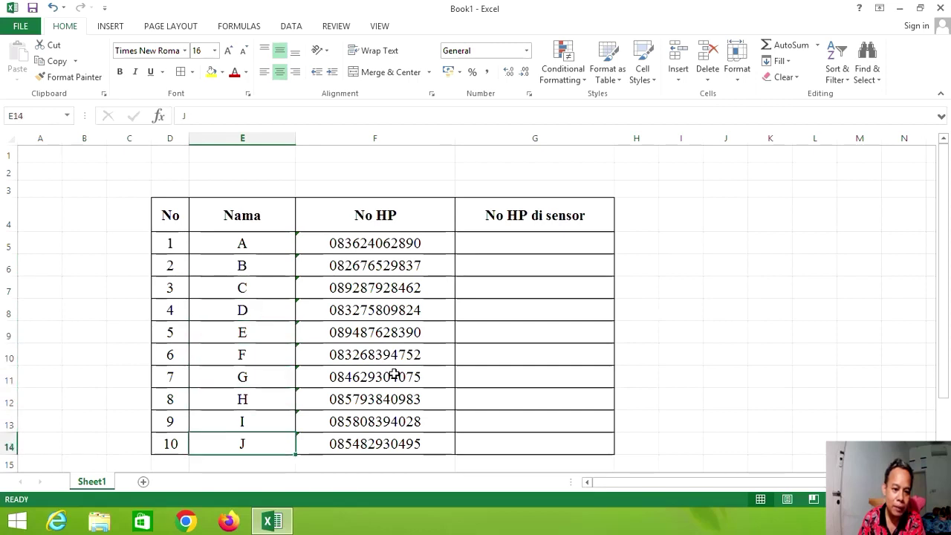
key("Up")
key("Up")
key("Up")
left_click(403, 245)
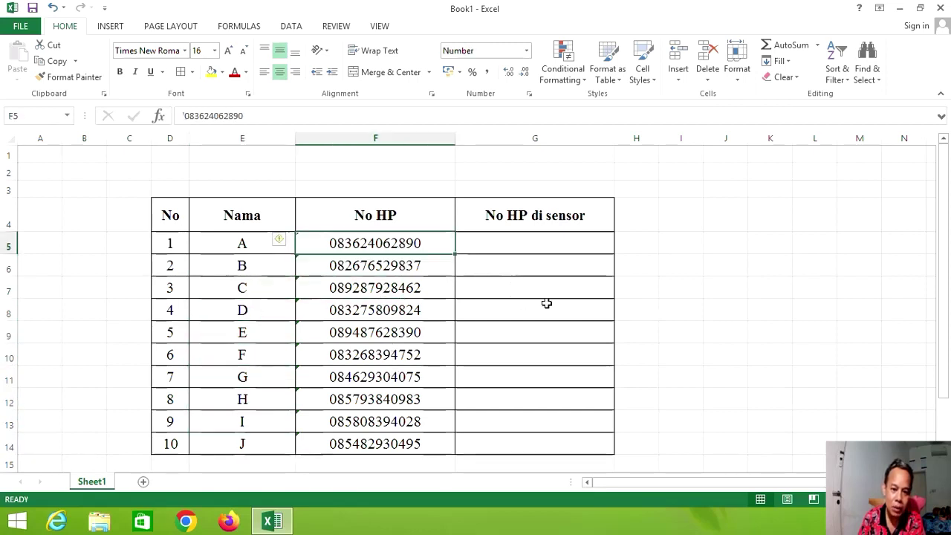
key("Down")
key("Down")
key("Down")
key("Down")
key("Down")
key("Down")
key("Down")
key("Down")
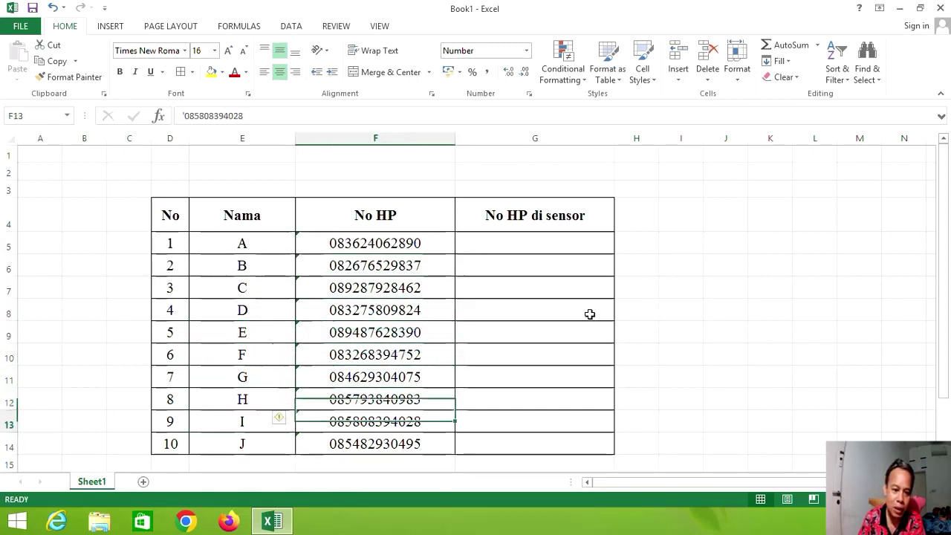
key("Down")
key("Up")
key("Up")
key("Up")
key("Up")
key("Up")
key("Up")
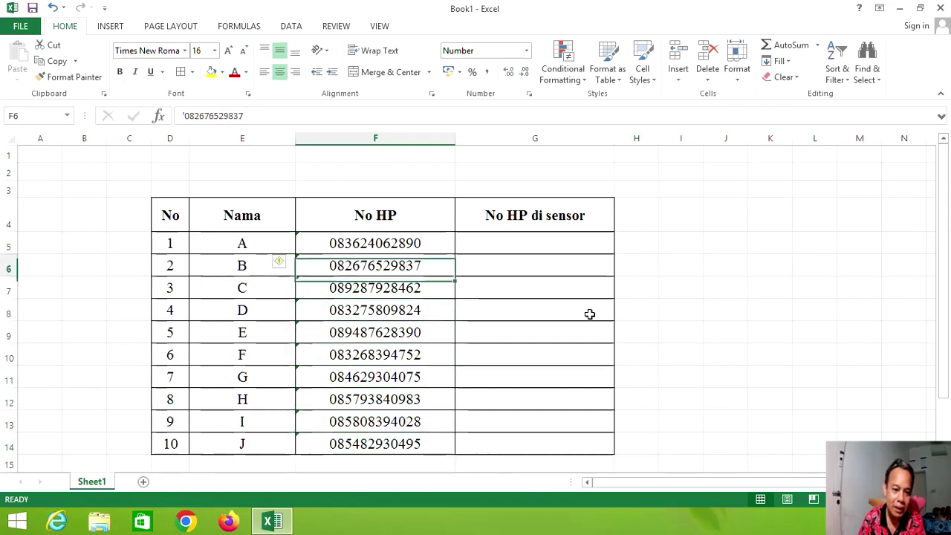
key("Up")
key("Down")
key("Down")
key("Down")
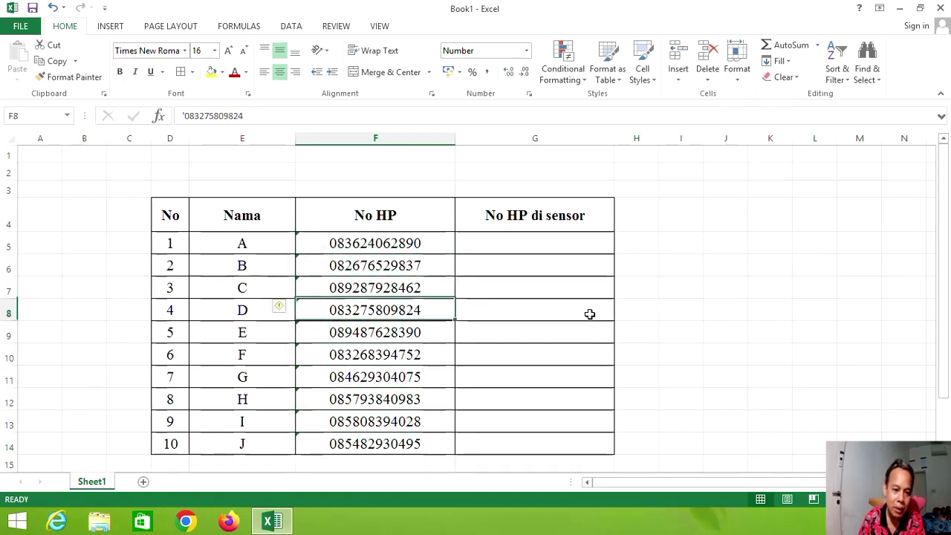
key("Down")
key("Down")
key("Down")
key("Down")
key("Down")
key("Down")
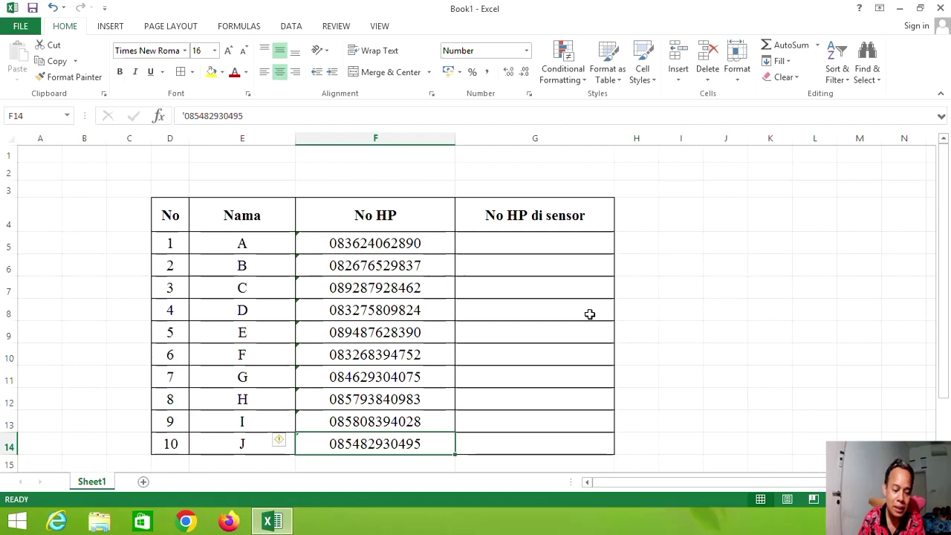
key("Up")
key("Up")
key("Up")
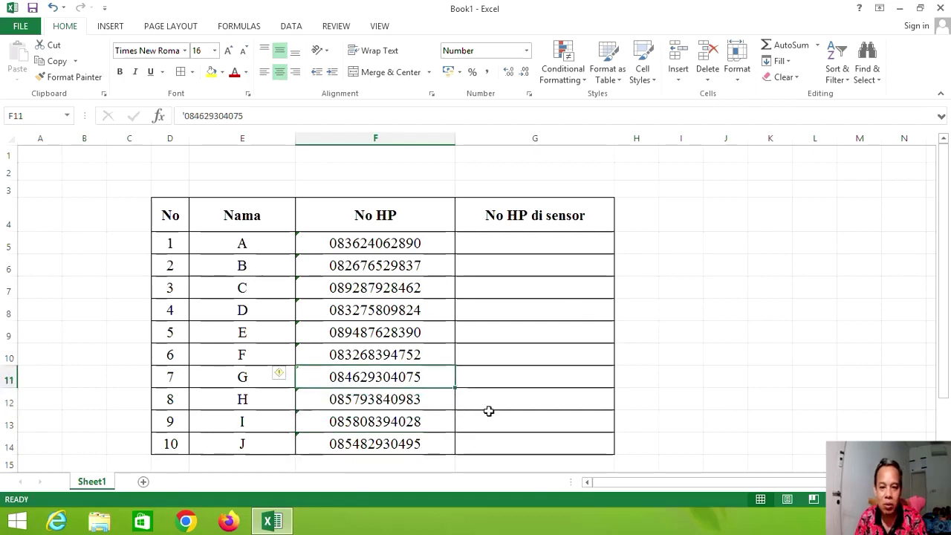
left_click(537, 245)
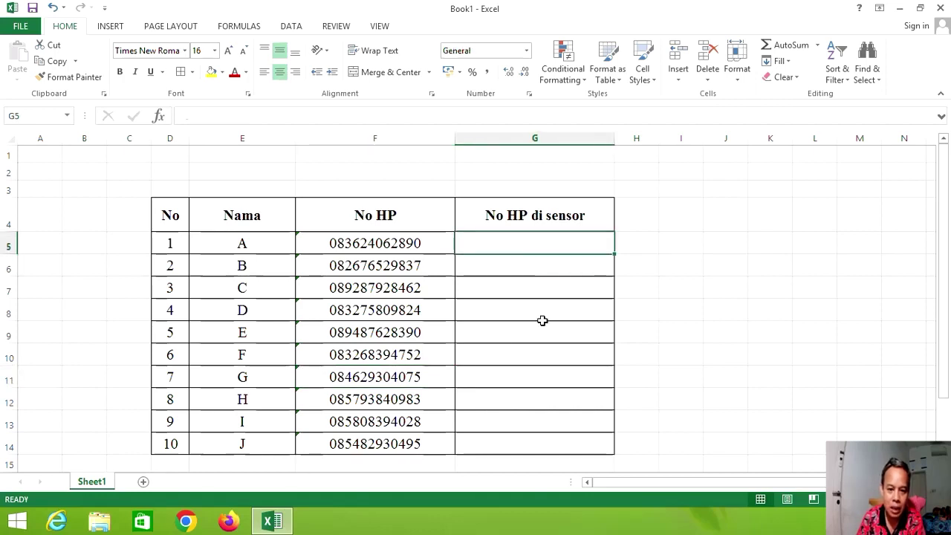
double_click(430, 246)
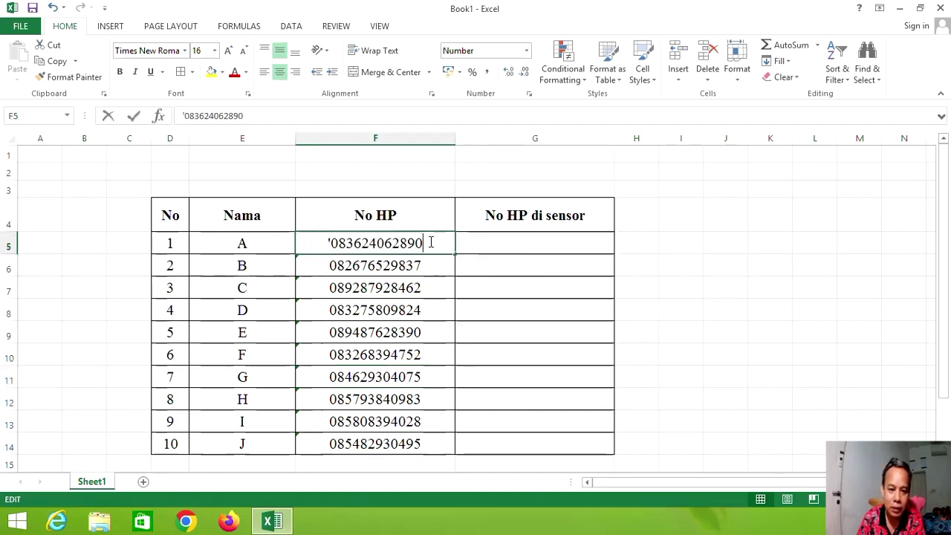
left_click_drag(430, 243, 400, 244)
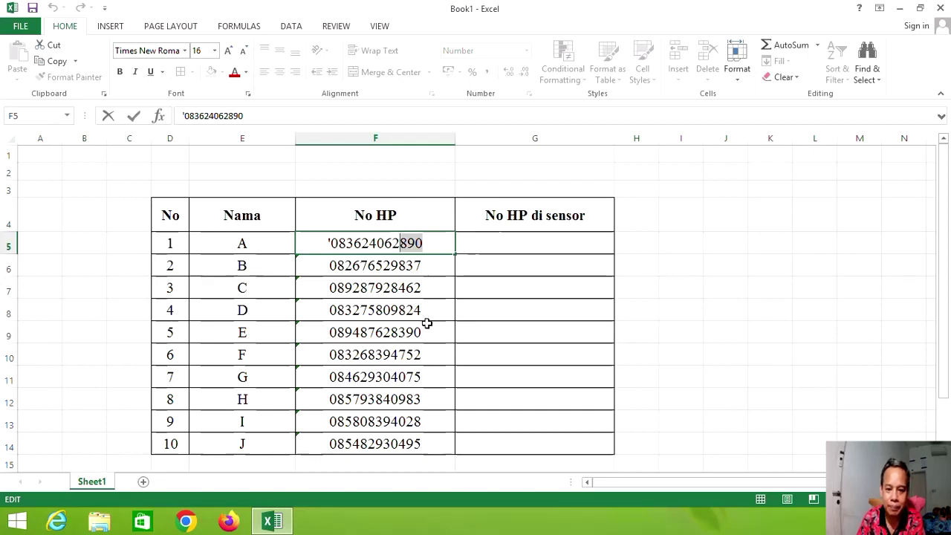
left_click(518, 245)
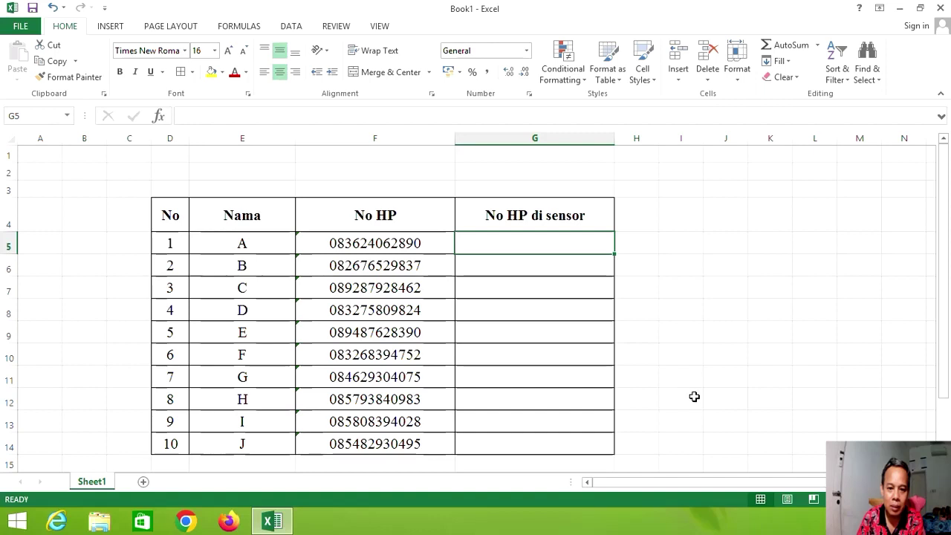
type("=")
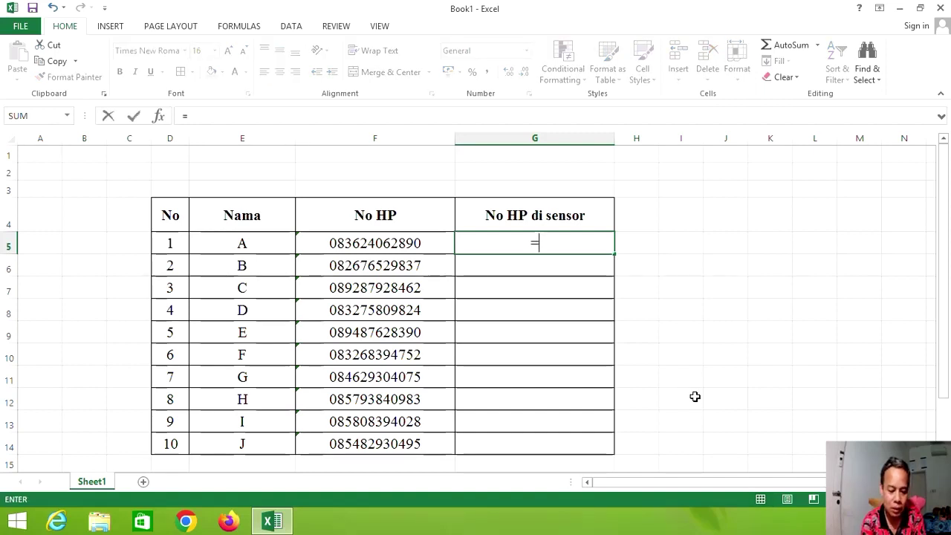
type("LEFT")
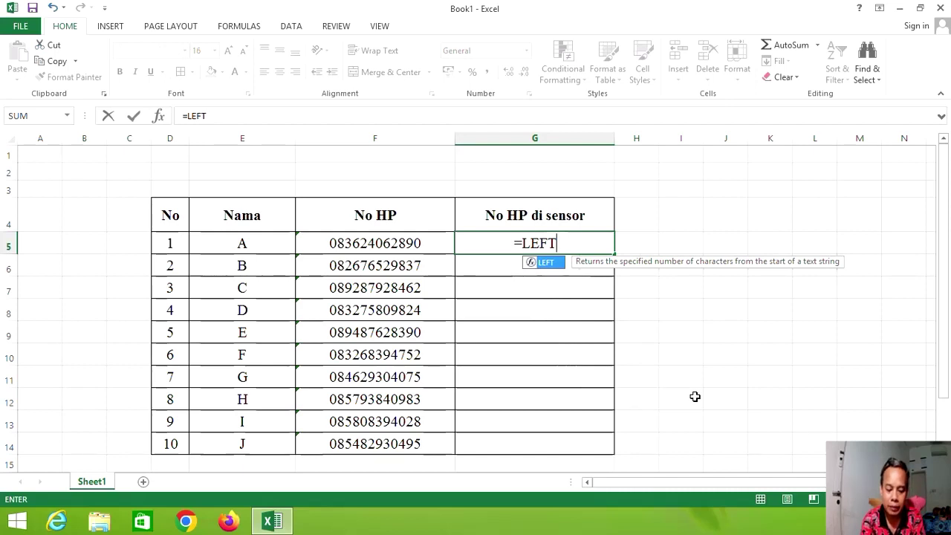
type("(")
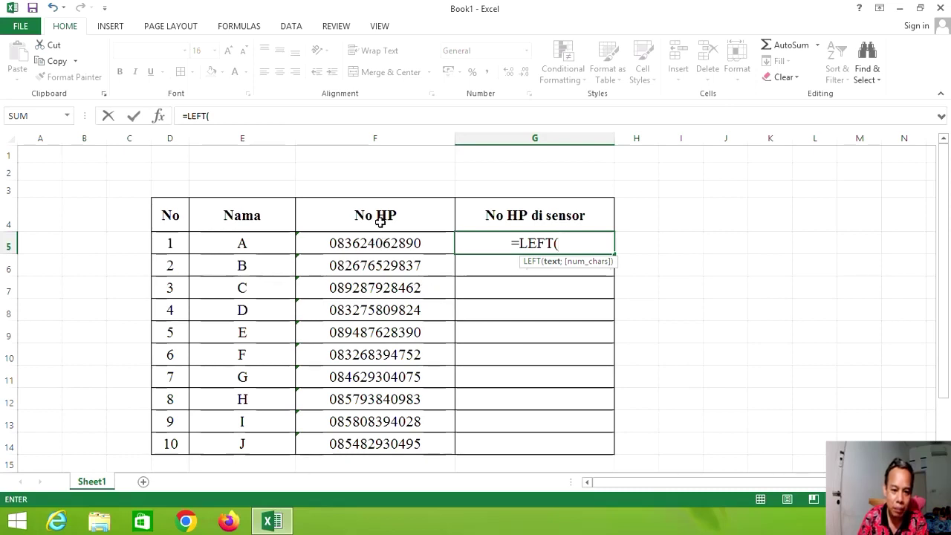
left_click(389, 244)
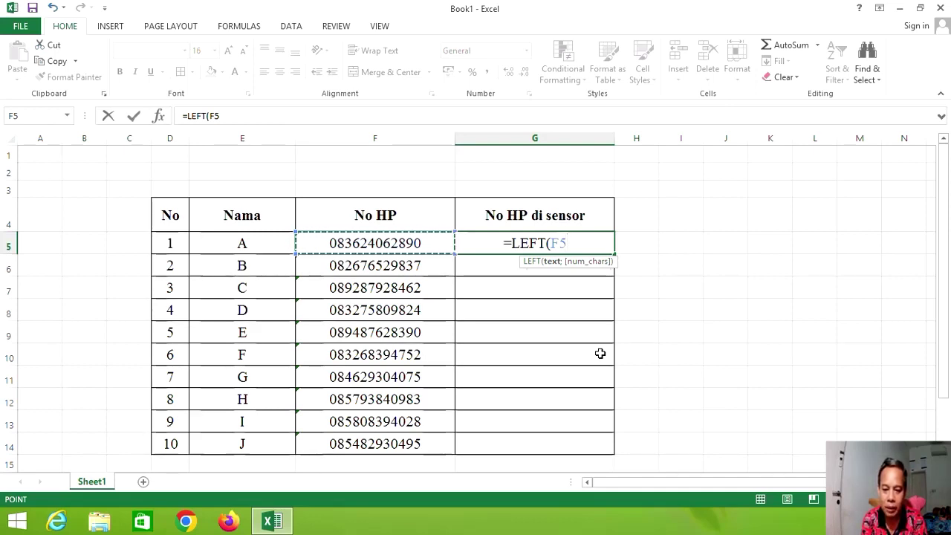
type(";")
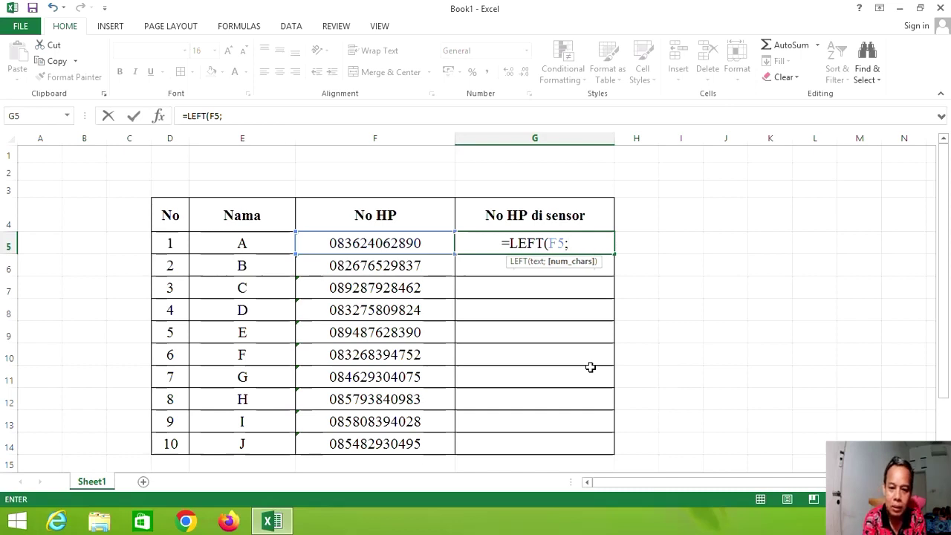
type("9")
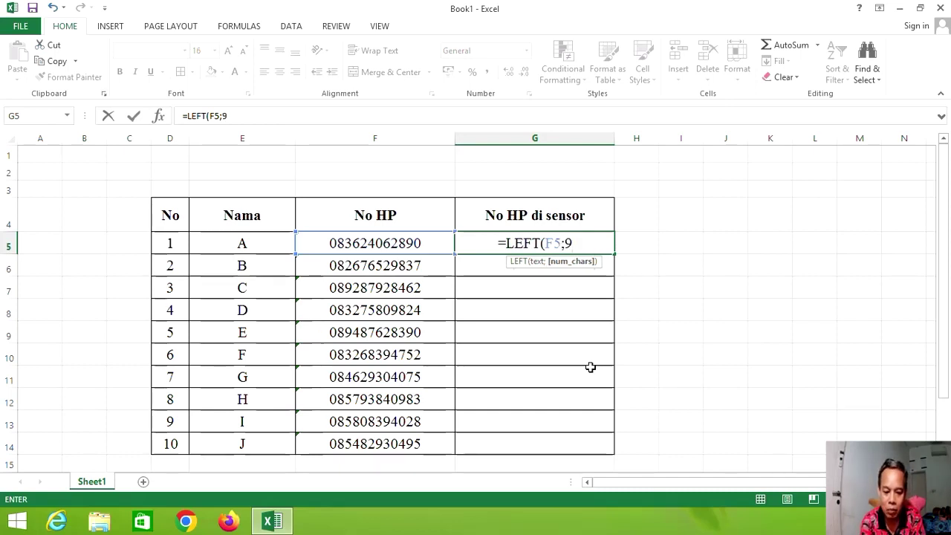
type(")")
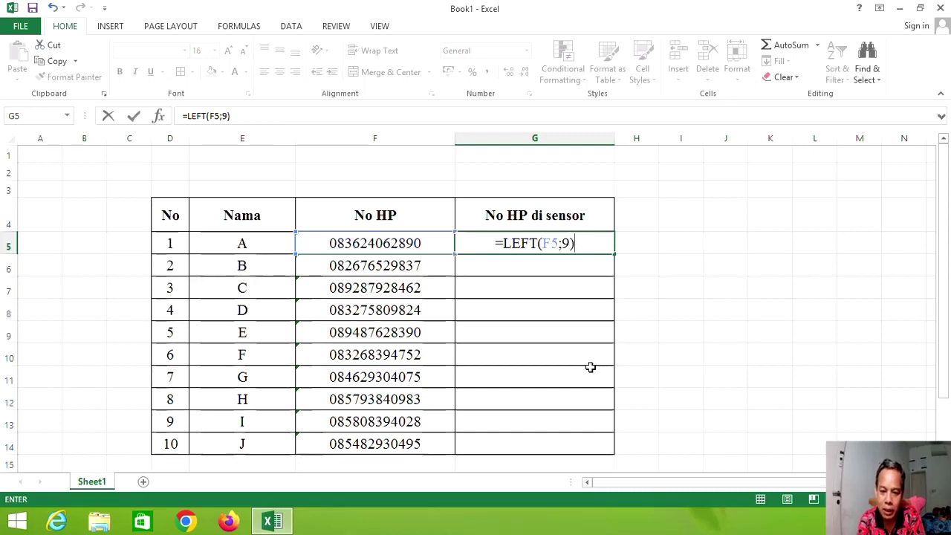
key("Return")
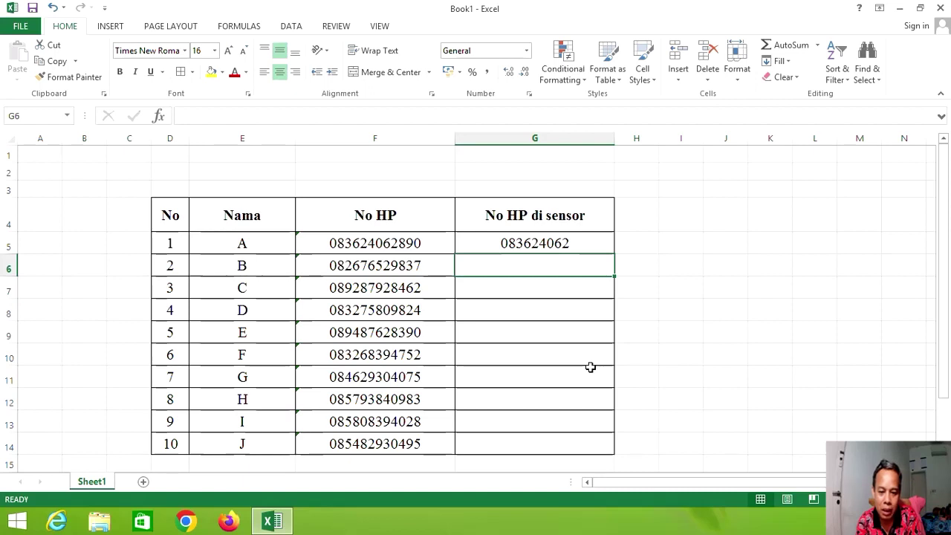
key("Up")
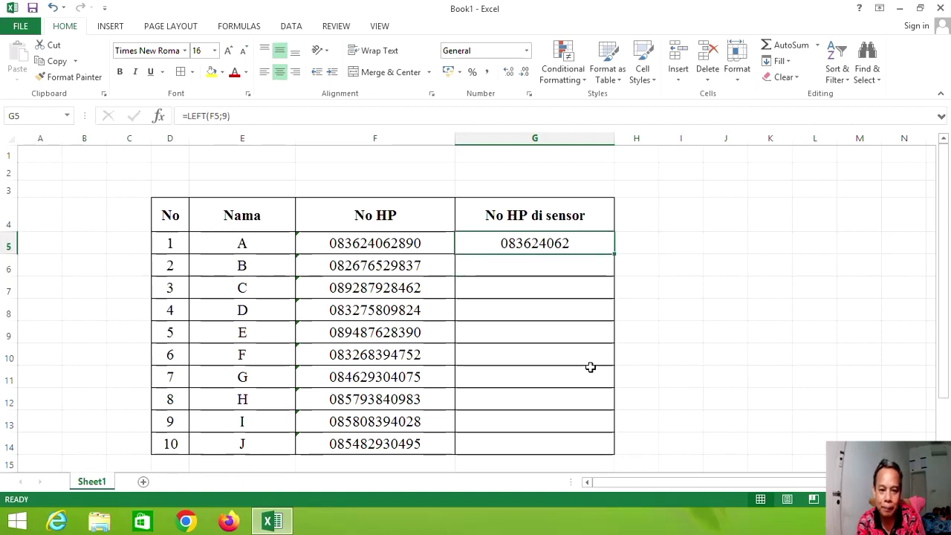
- Append &"***" to the G5 formula so it shows 083624062***
double_click(590, 243)
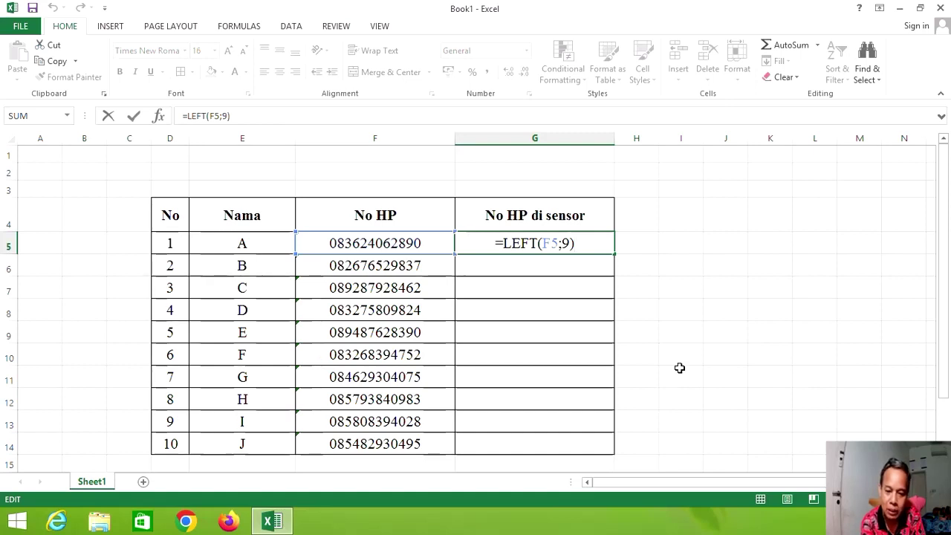
type("&")
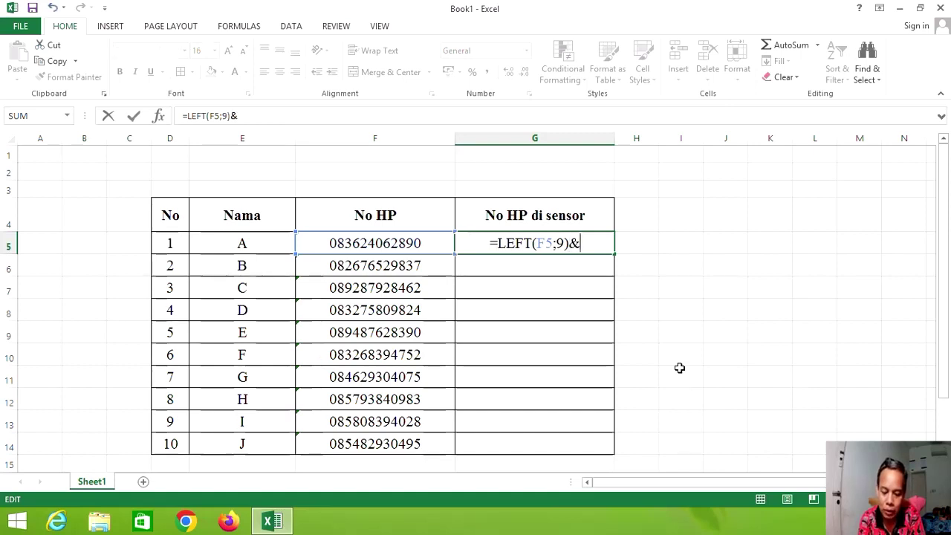
type("\"")
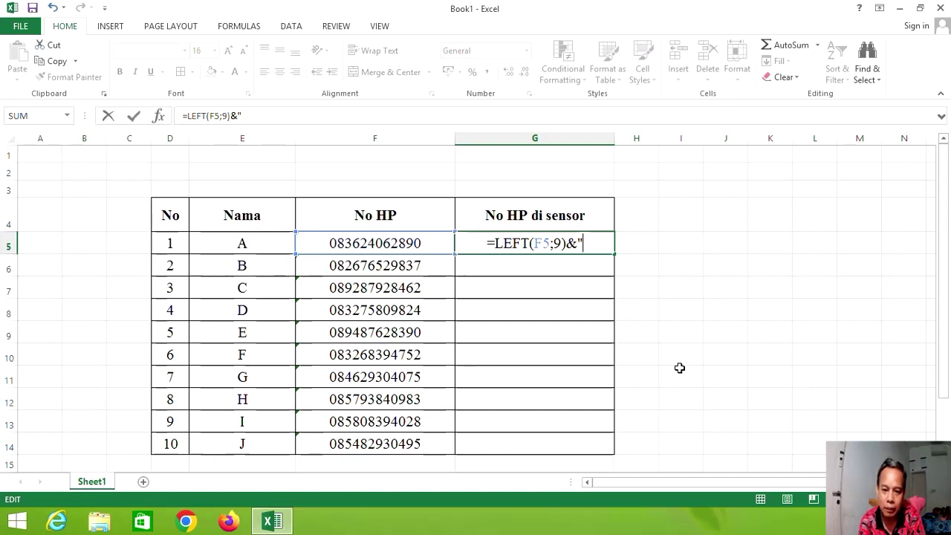
type("*")
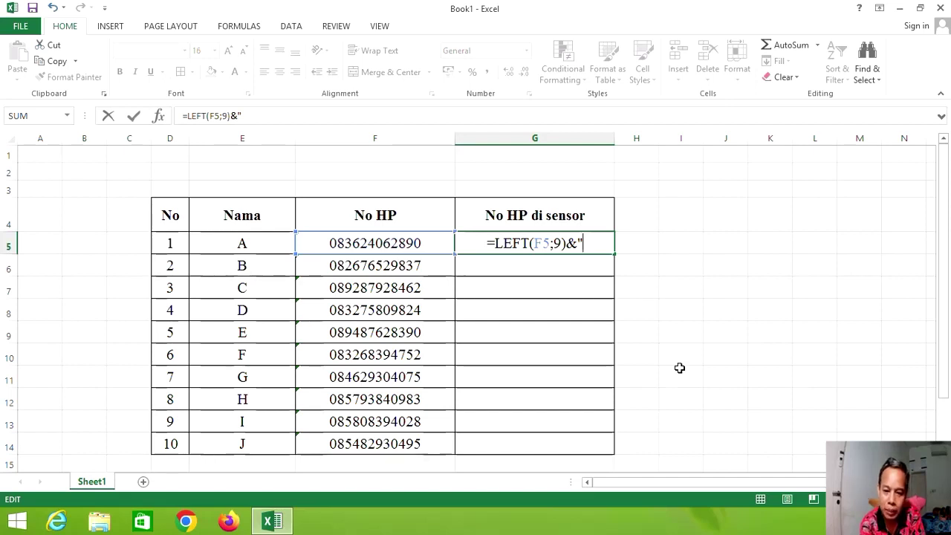
type("**")
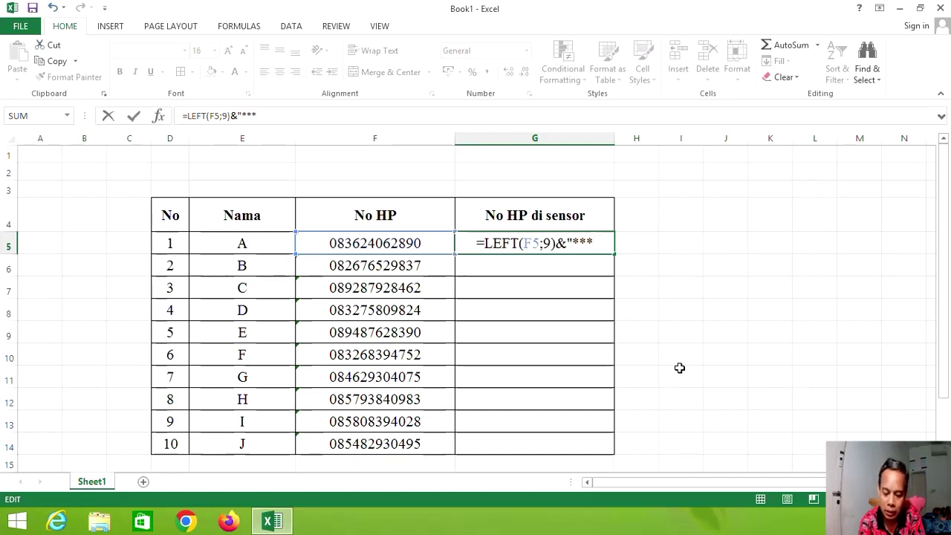
type("\"")
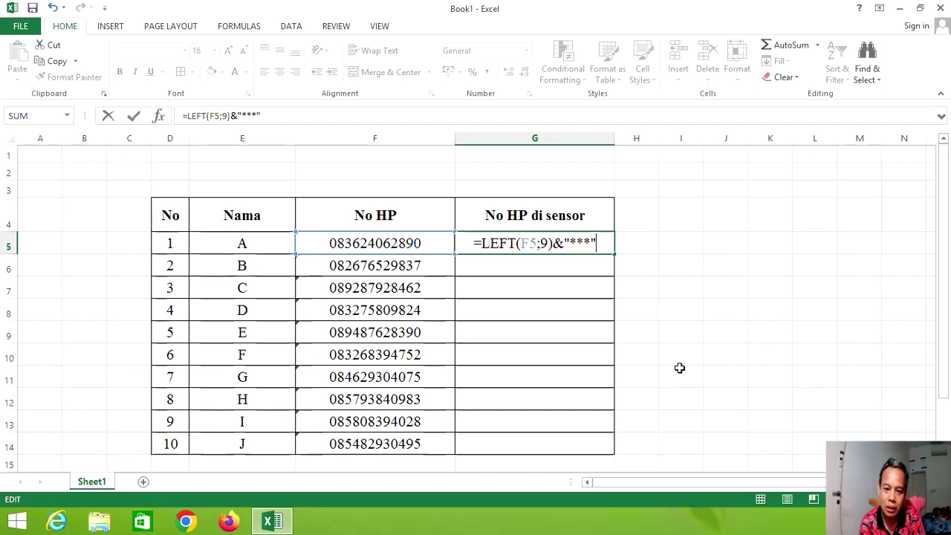
key("Return")
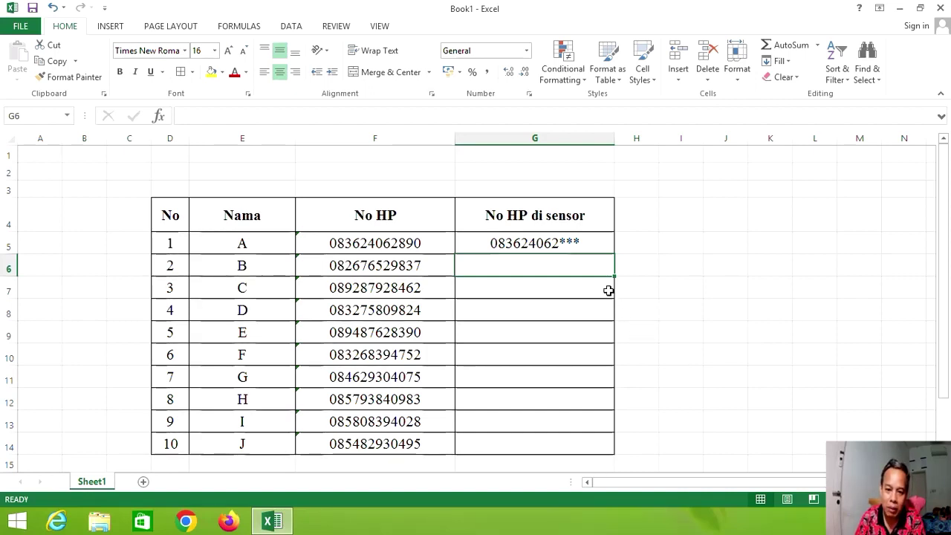
- Copy the G5 masking formula down to G14, masking all ten phone numbers
left_click(595, 247)
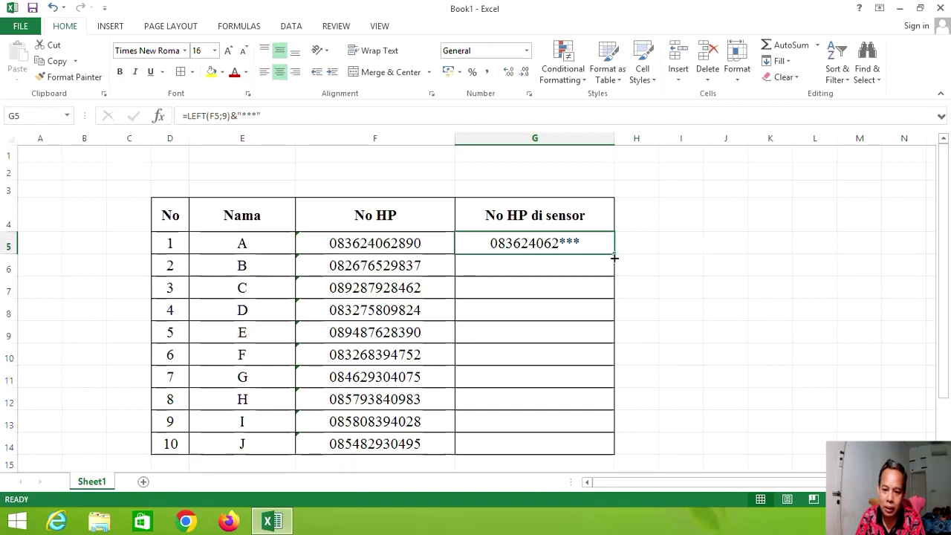
left_click_drag(614, 253, 616, 448)
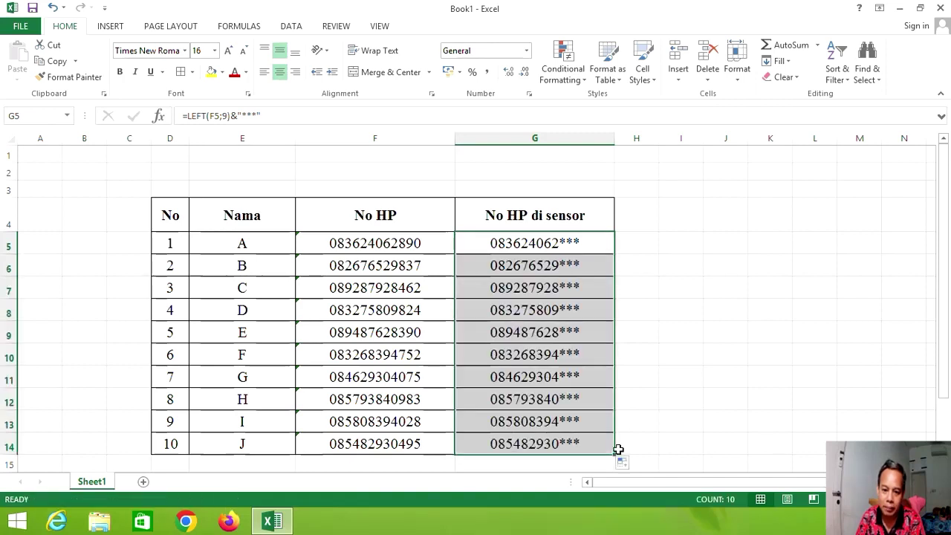
left_click(752, 367)
left_click(827, 417)
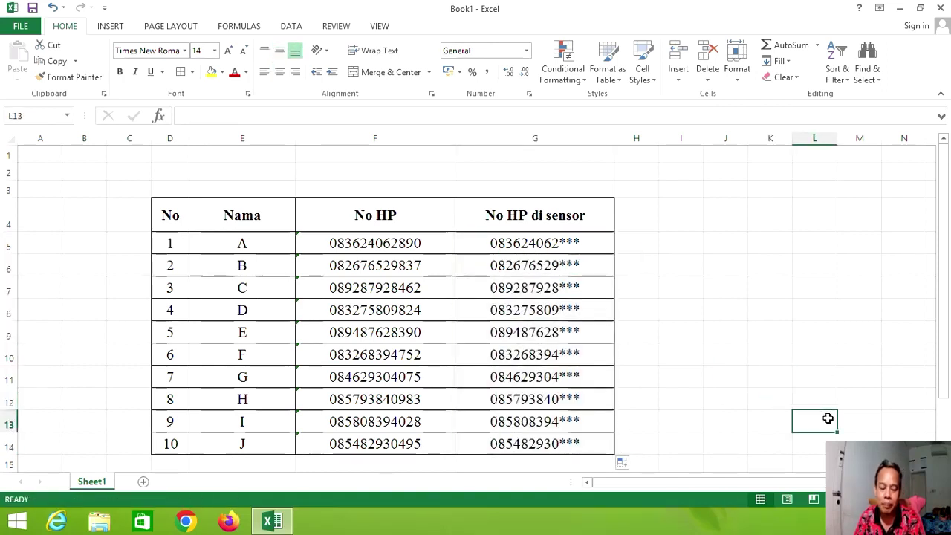